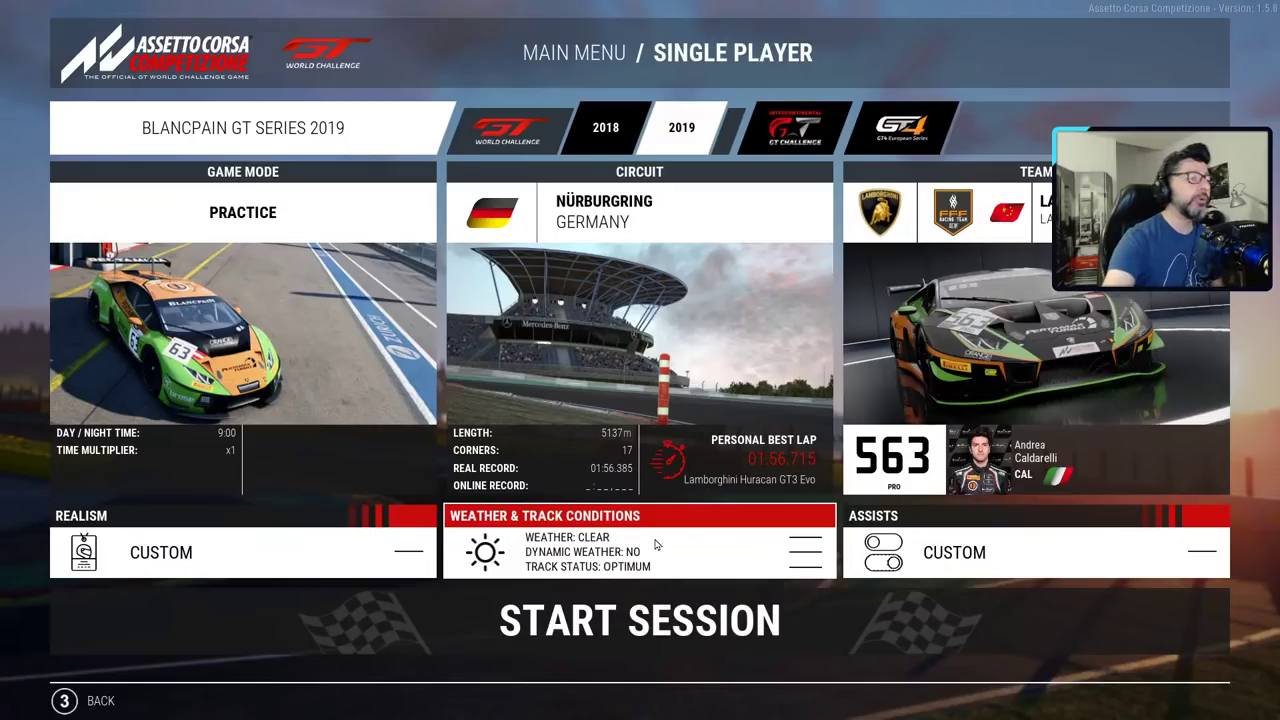
# Open the Weather & Track Conditions panel from the Single Player menu
pyautogui.click(651, 544)
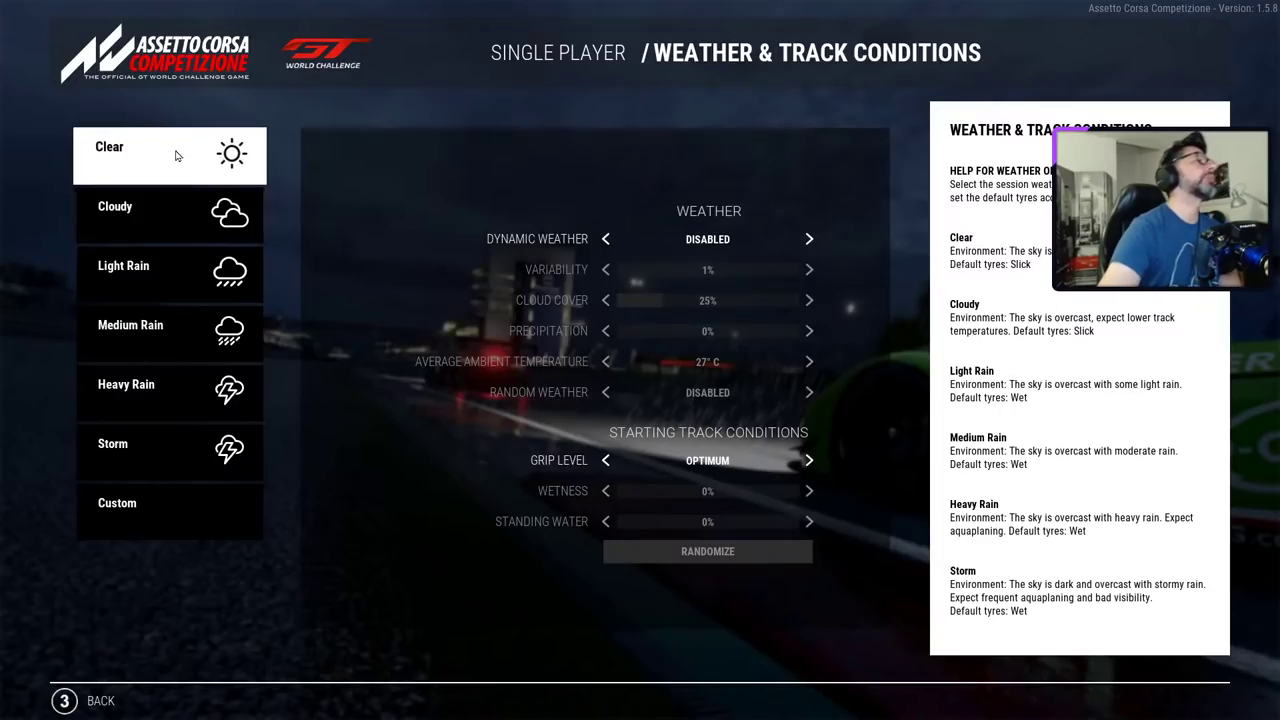
# Step through the Cloudy, Light Rain and Medium Rain presets, landing on Heavy Rain (88% cloud, 62% precipitation)
pyautogui.click(185, 212)
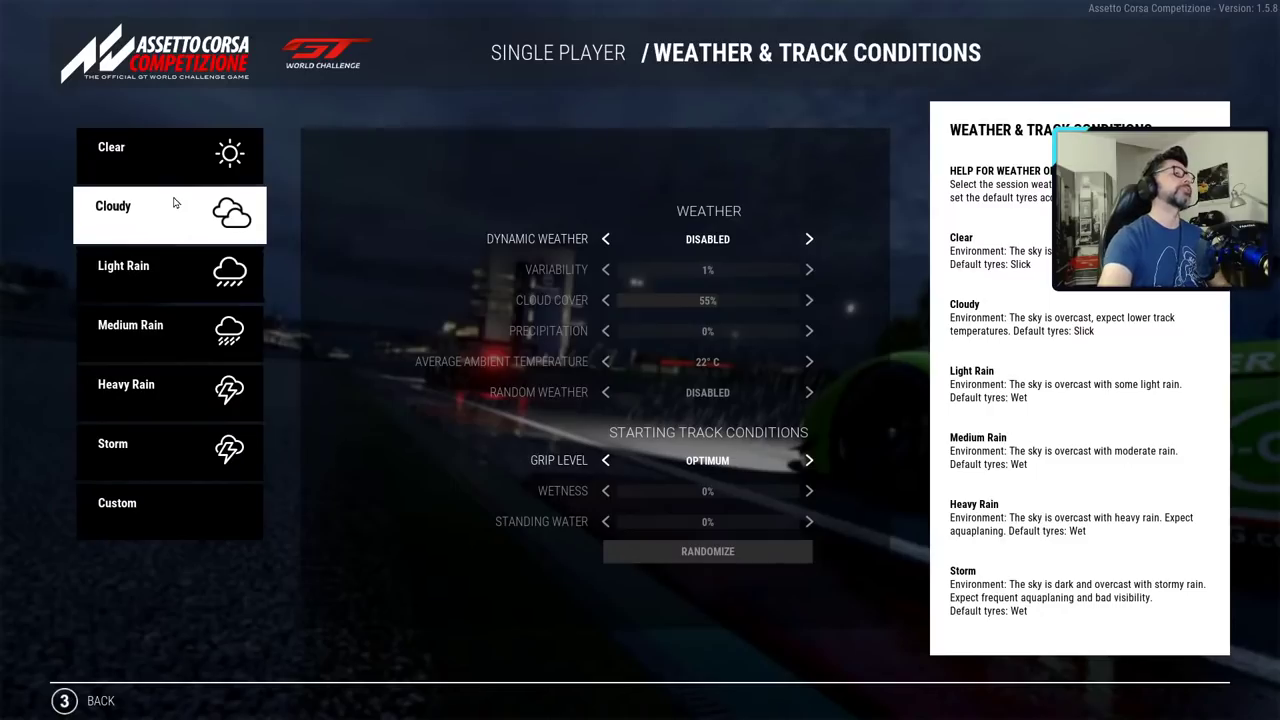
pyautogui.click(183, 273)
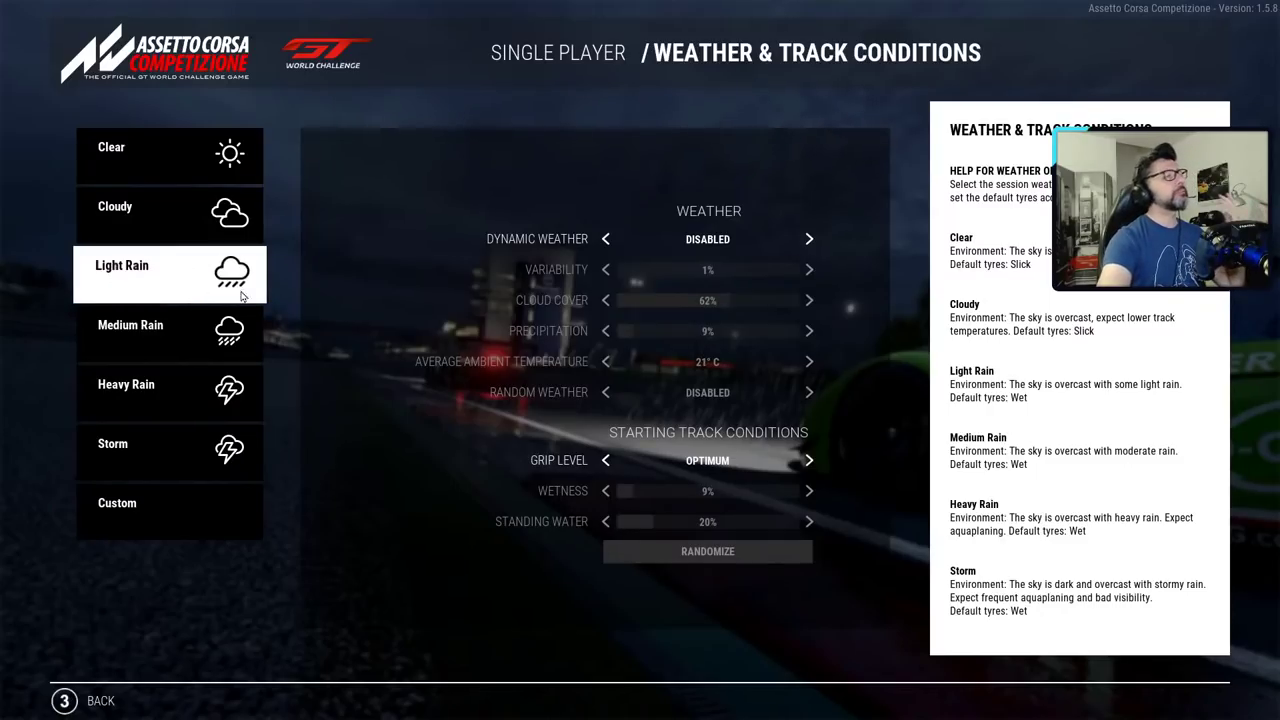
pyautogui.click(150, 339)
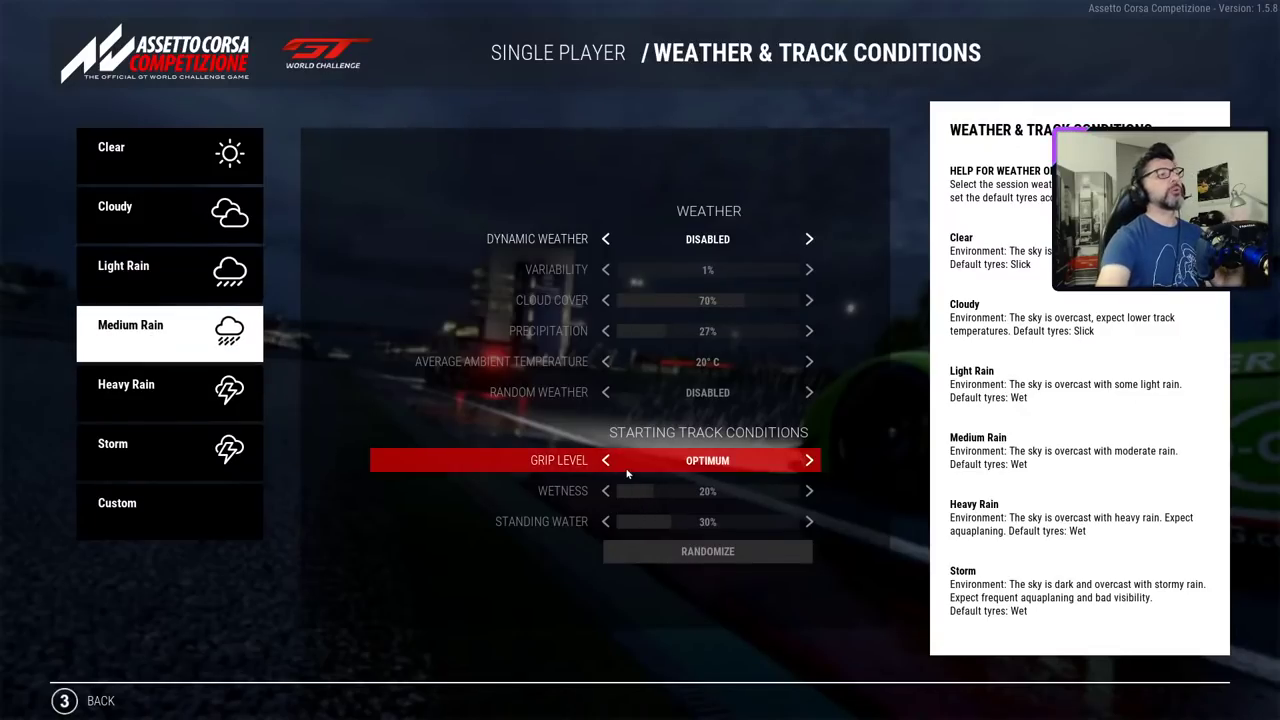
pyautogui.click(186, 385)
pyautogui.click(186, 449)
pyautogui.click(192, 392)
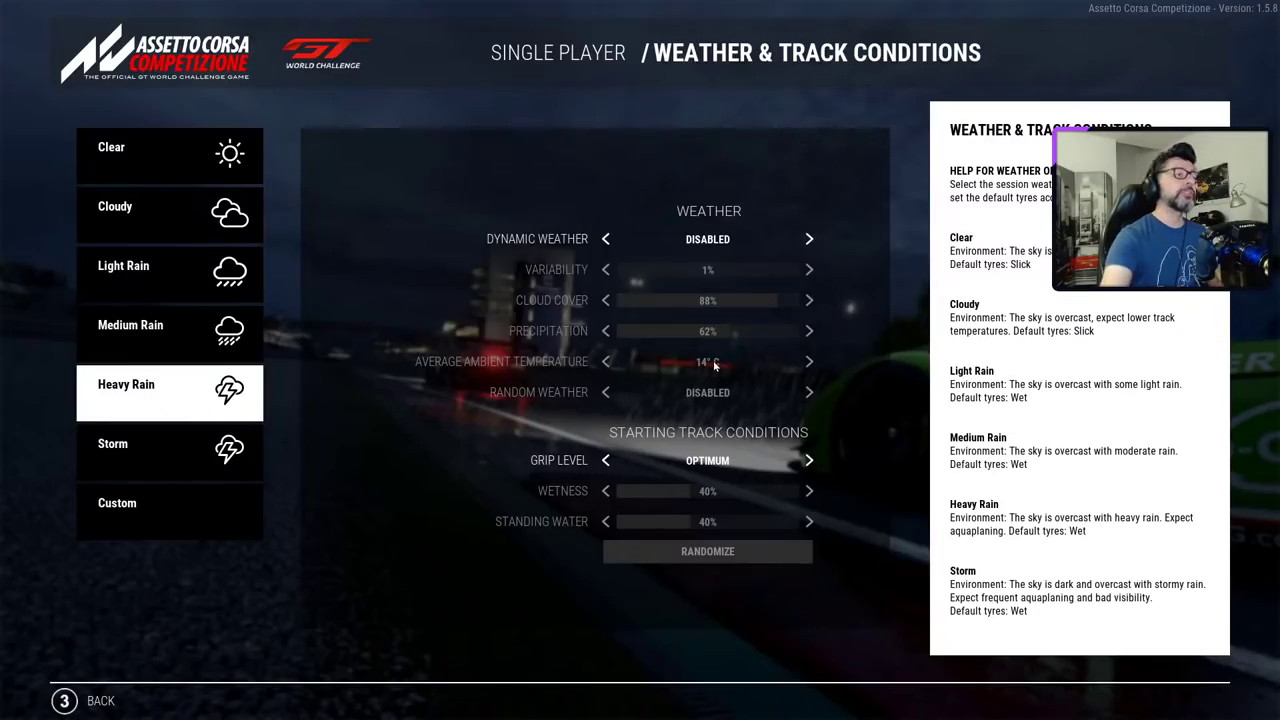
# Cycle the starting grip level through Fast and Green back to Optimum
pyautogui.click(605, 468)
pyautogui.click(809, 466)
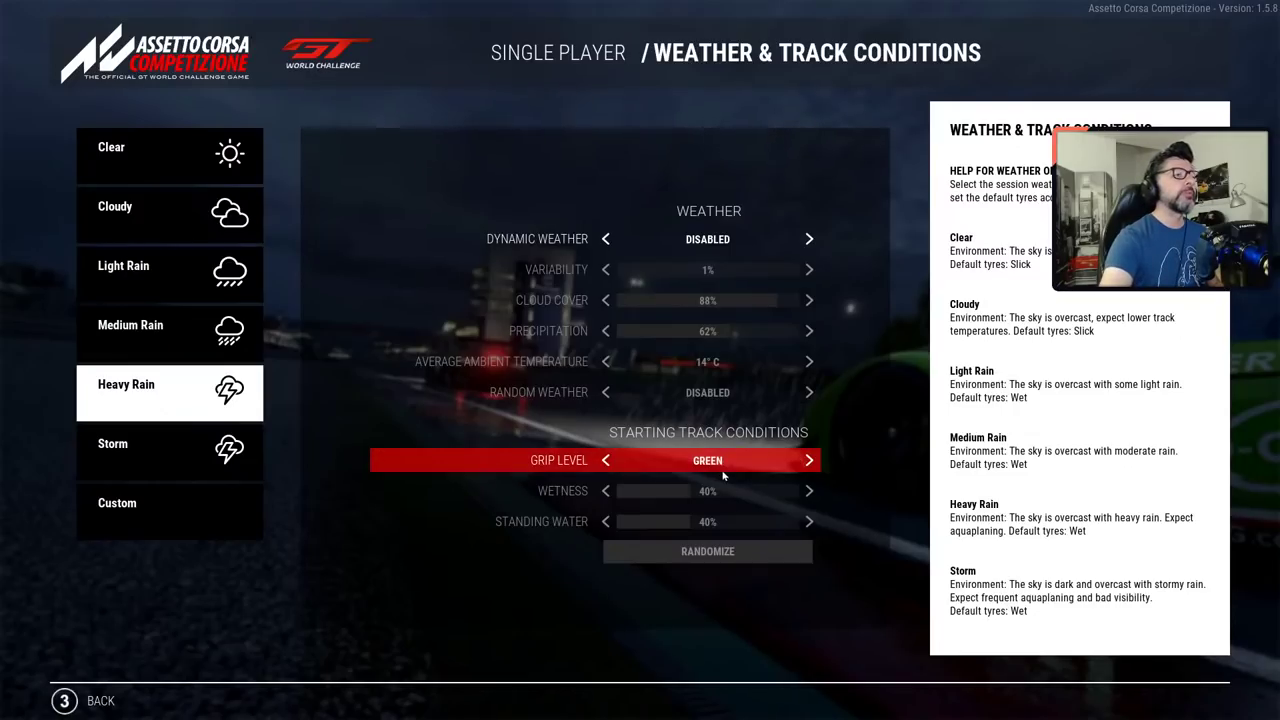
pyautogui.click(605, 460)
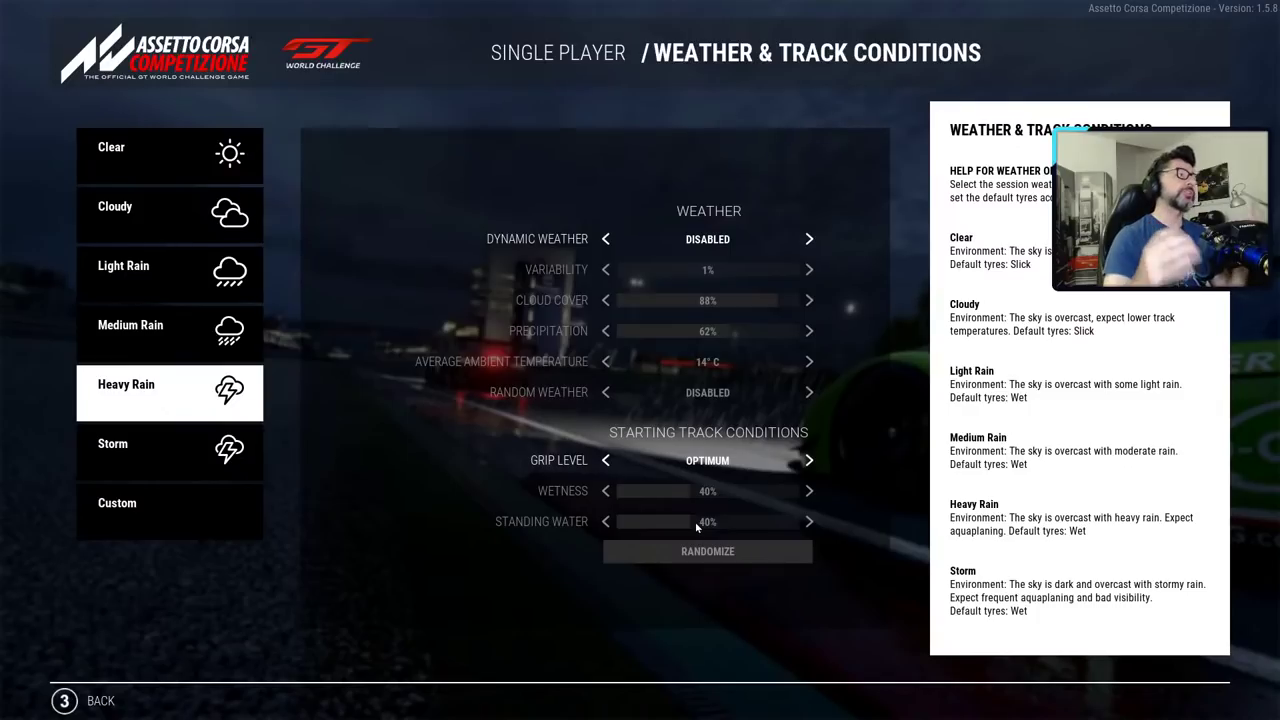
# Go back through the rain presets, then pick Custom for 25% cloud cover, 27 °C and a dry track
pyautogui.click(195, 275)
pyautogui.click(195, 332)
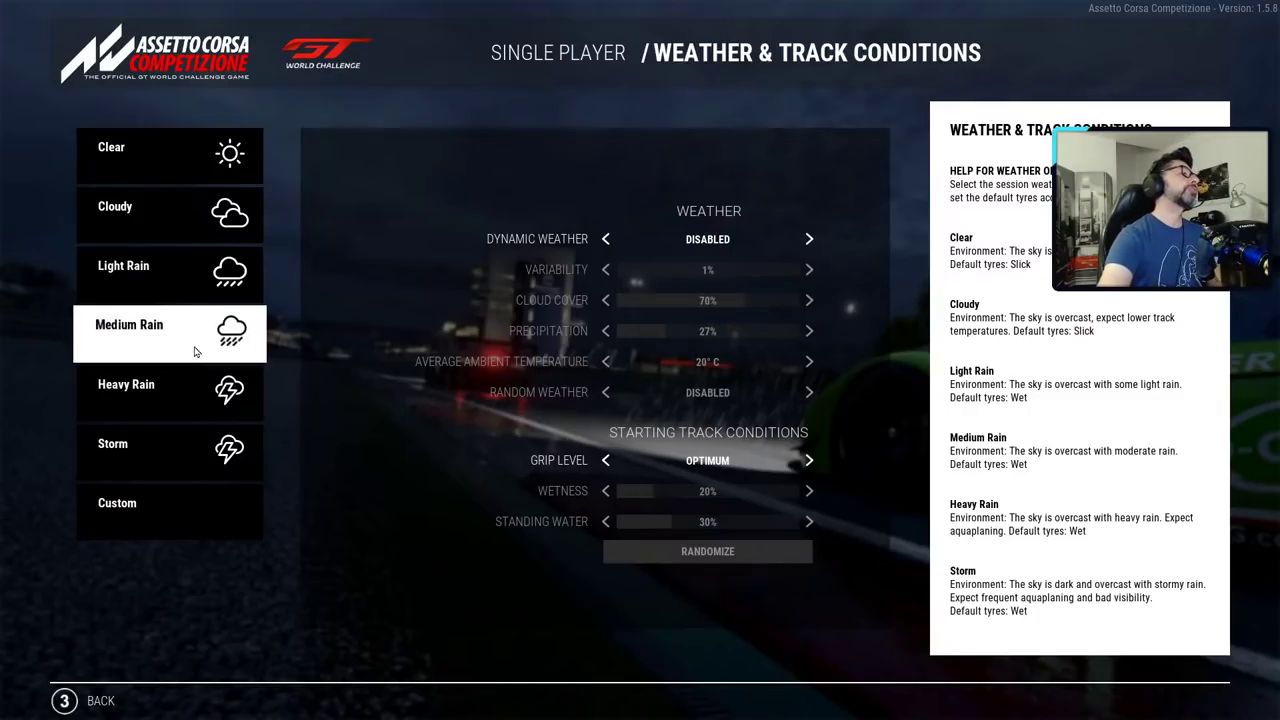
pyautogui.click(189, 399)
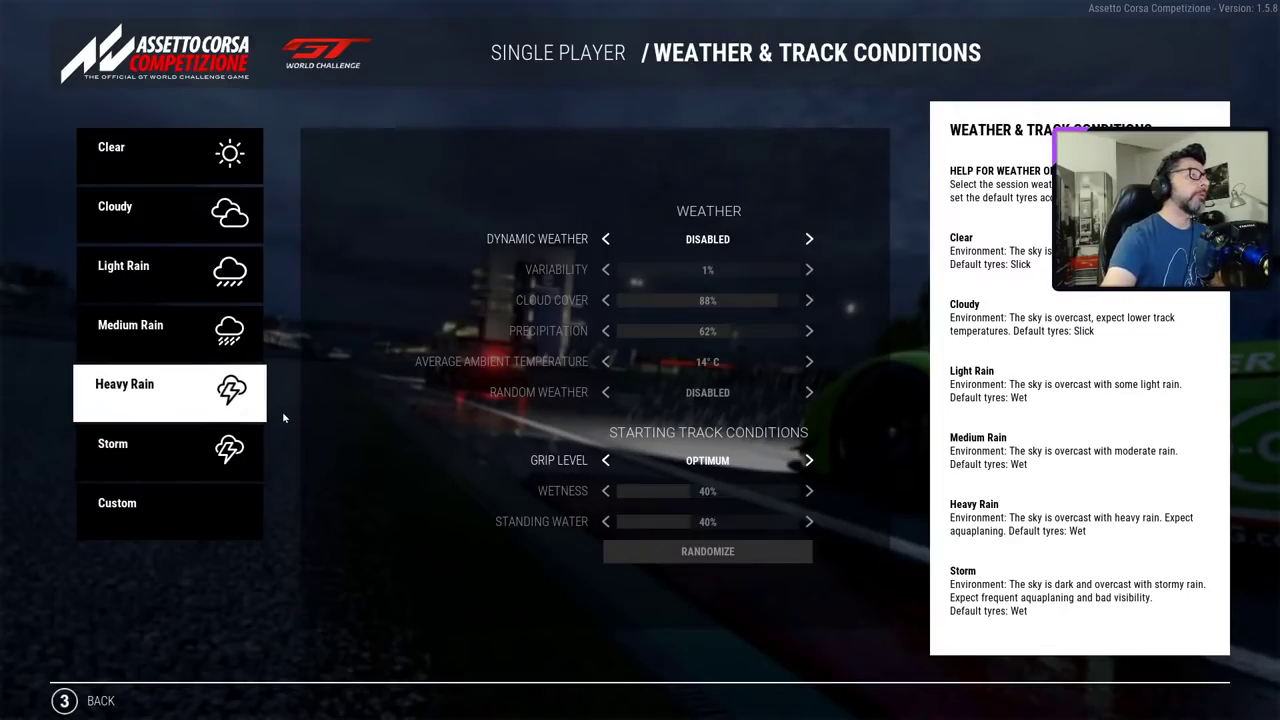
pyautogui.click(199, 537)
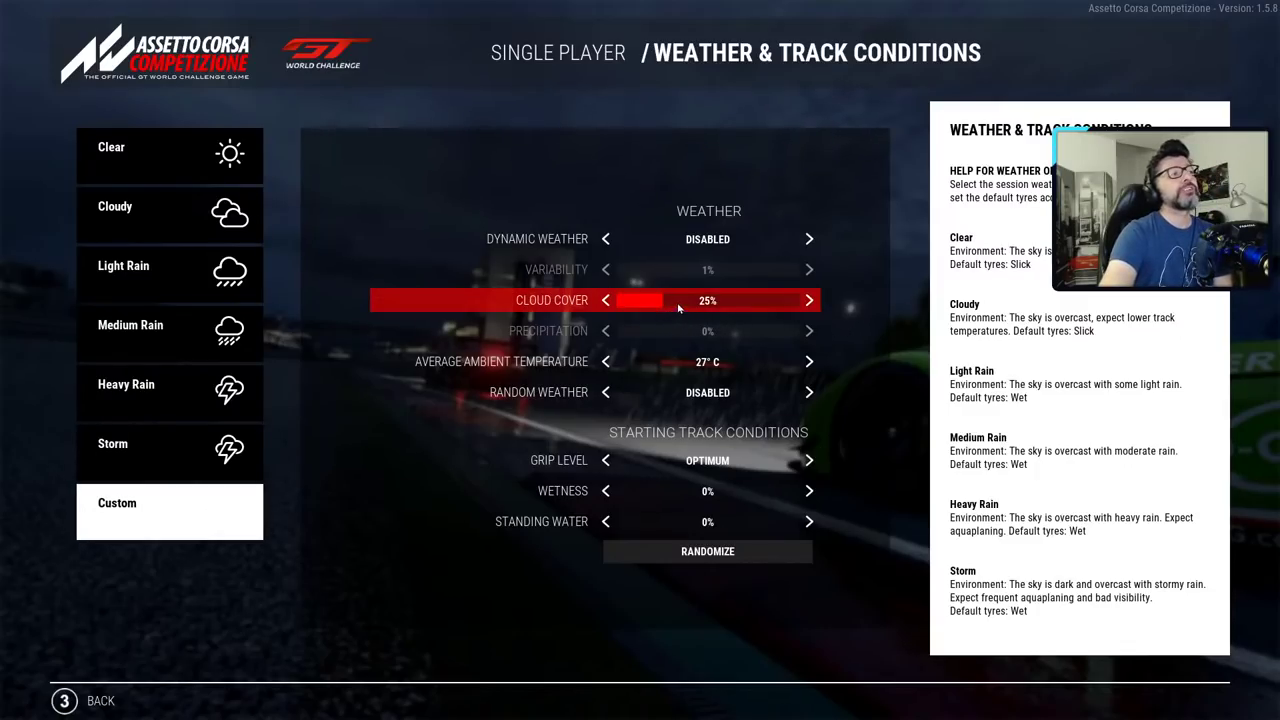
# Adjust the Cloud Cover and Precipitation sliders to about 86% cloud and 50% rain
pyautogui.moveTo(678, 308)
pyautogui.mouseDown()
pyautogui.moveTo(763, 304)
pyautogui.moveTo(660, 302)
pyautogui.mouseUp()
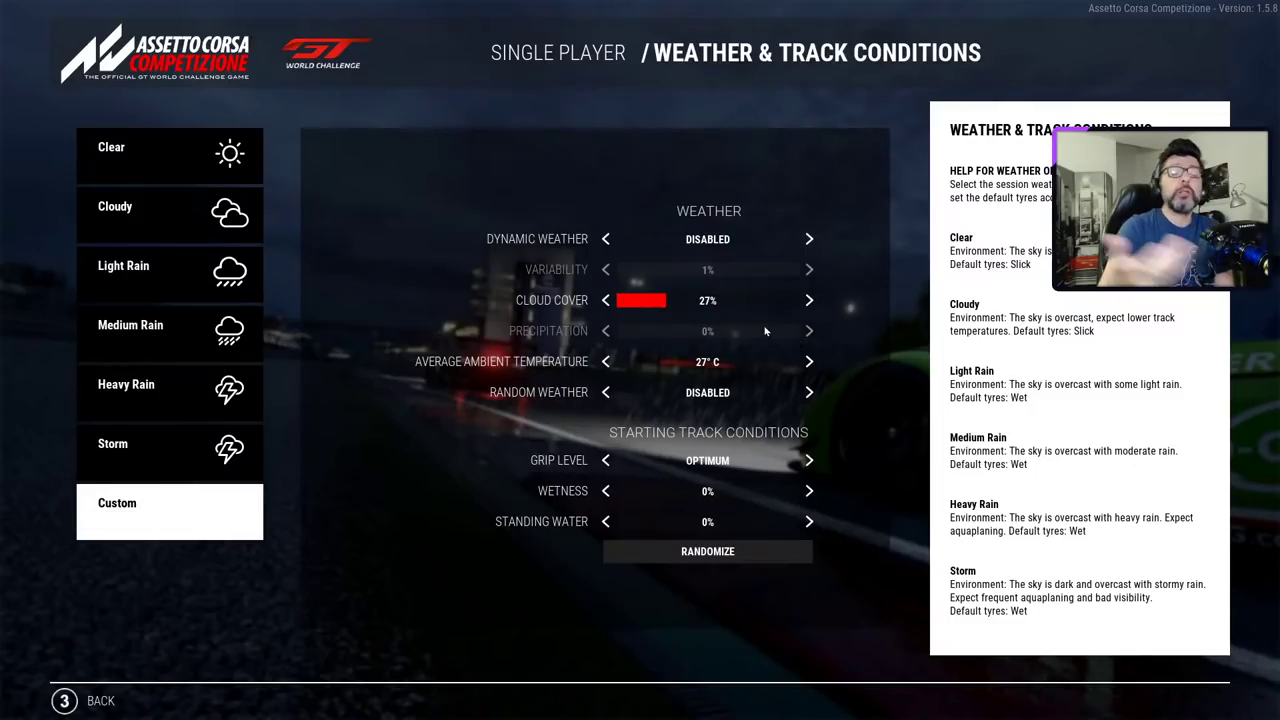
pyautogui.click(703, 305)
pyautogui.moveTo(703, 305)
pyautogui.mouseDown()
pyautogui.moveTo(694, 300)
pyautogui.moveTo(727, 310)
pyautogui.mouseUp()
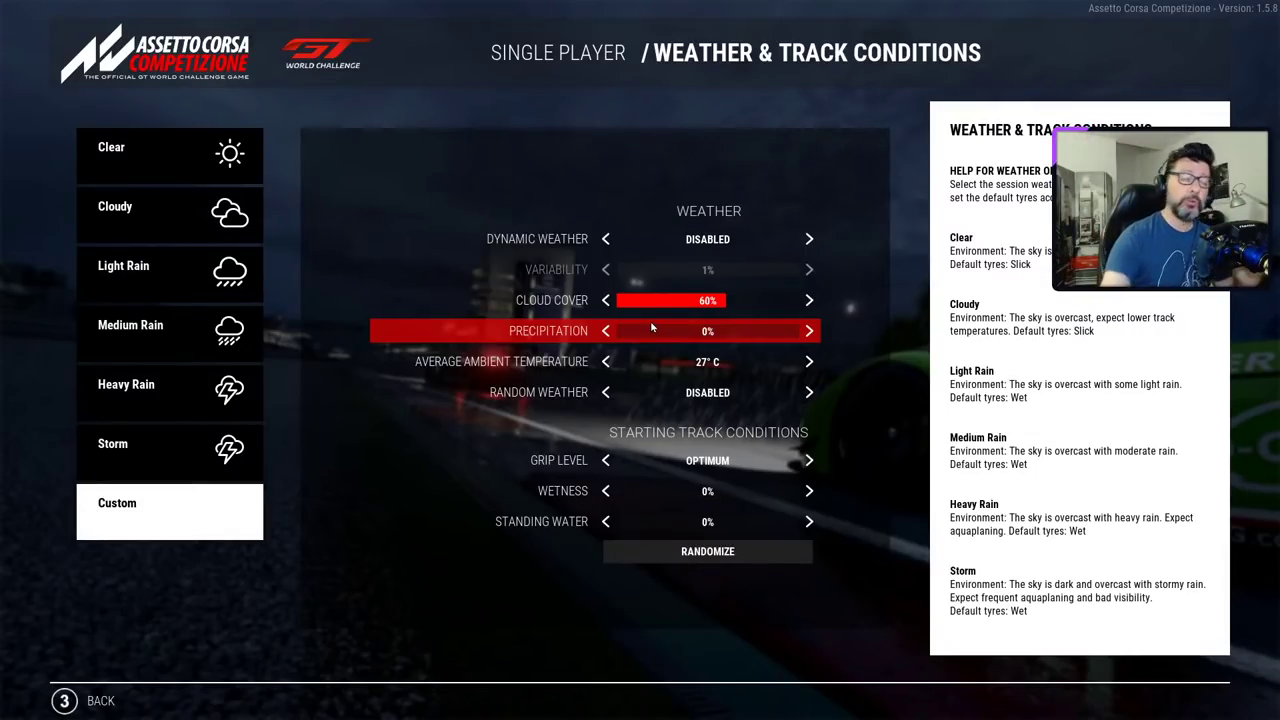
pyautogui.moveTo(637, 336); pyautogui.dragTo(670, 333)
pyautogui.moveTo(757, 300); pyautogui.dragTo(725, 301)
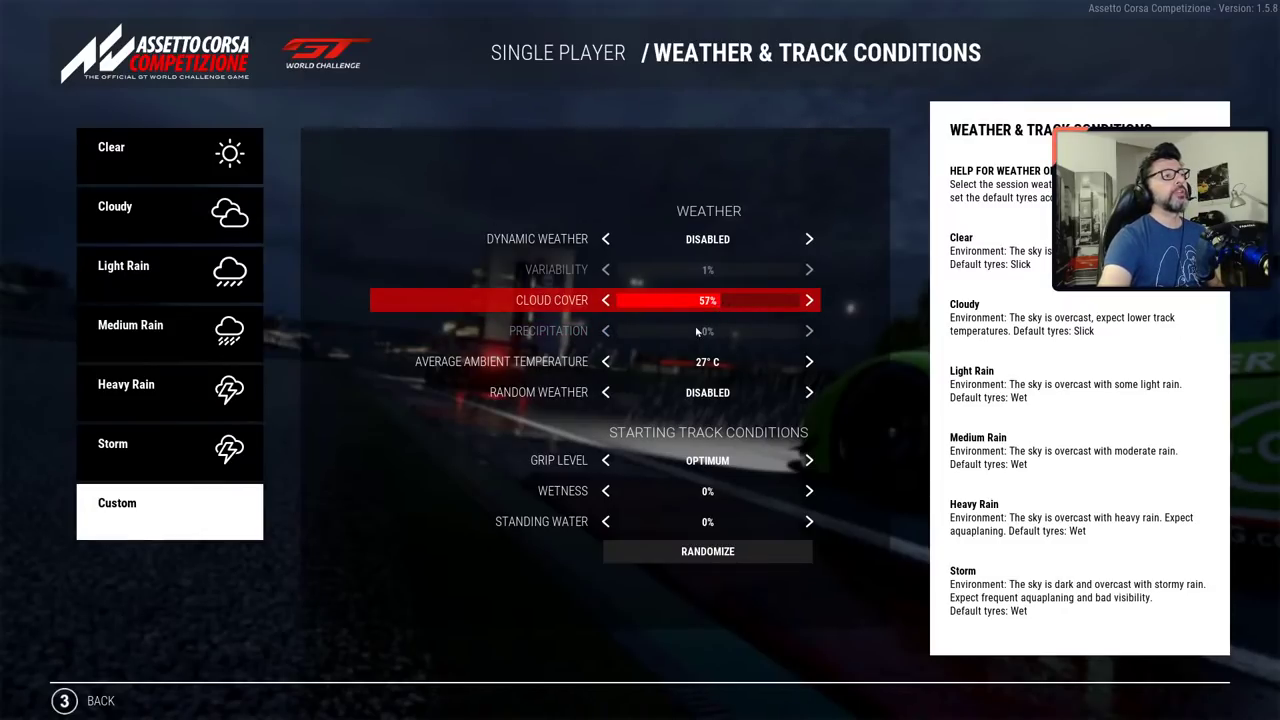
pyautogui.click(728, 300)
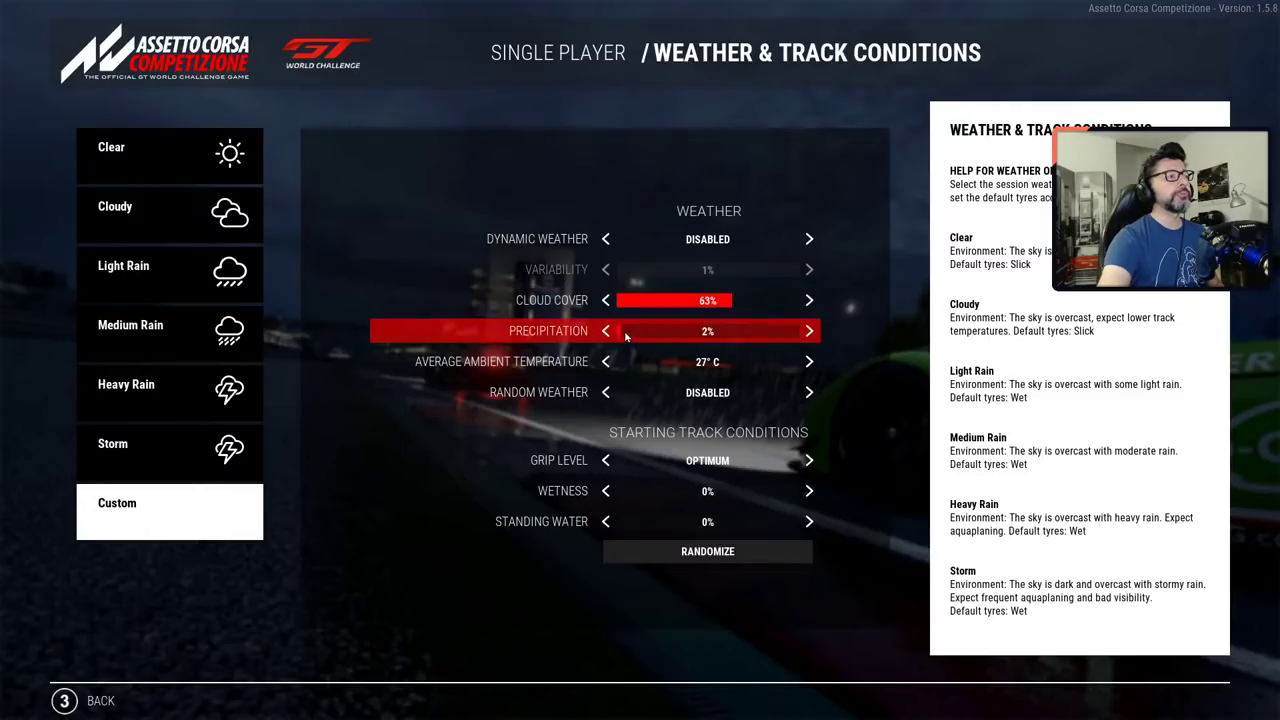
pyautogui.moveTo(625, 335); pyautogui.dragTo(660, 333)
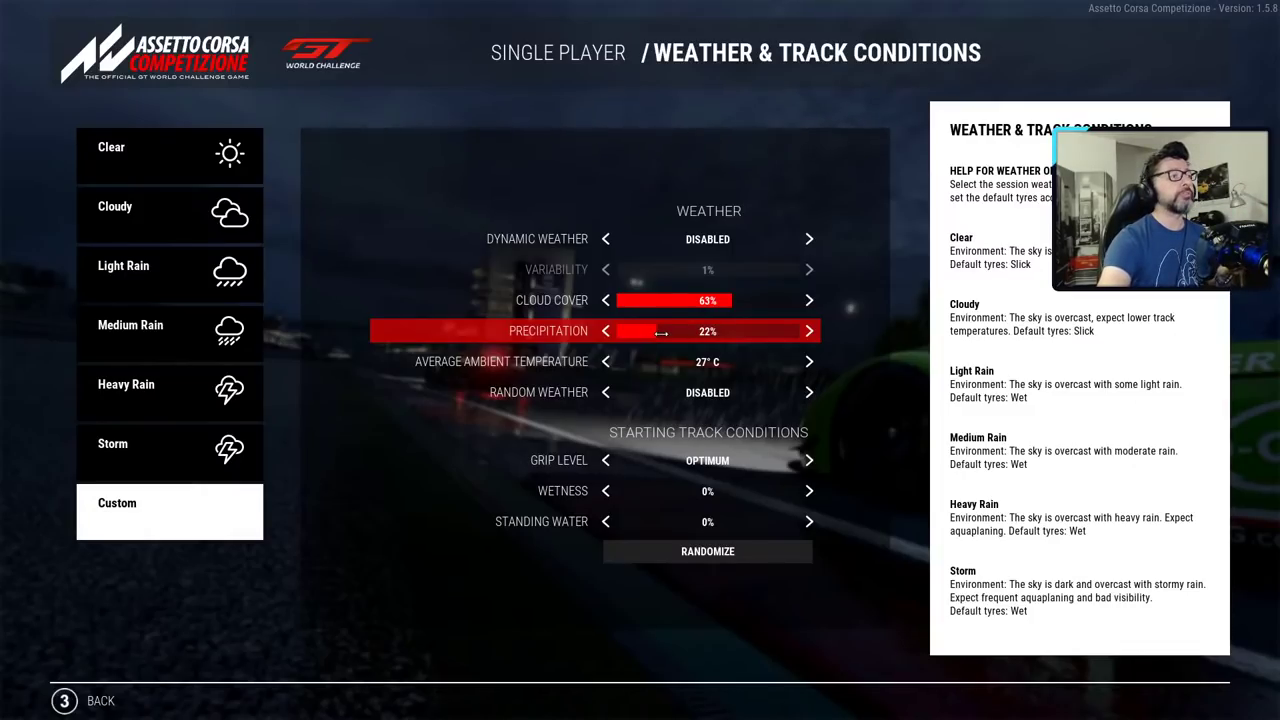
pyautogui.moveTo(662, 334); pyautogui.dragTo(753, 303)
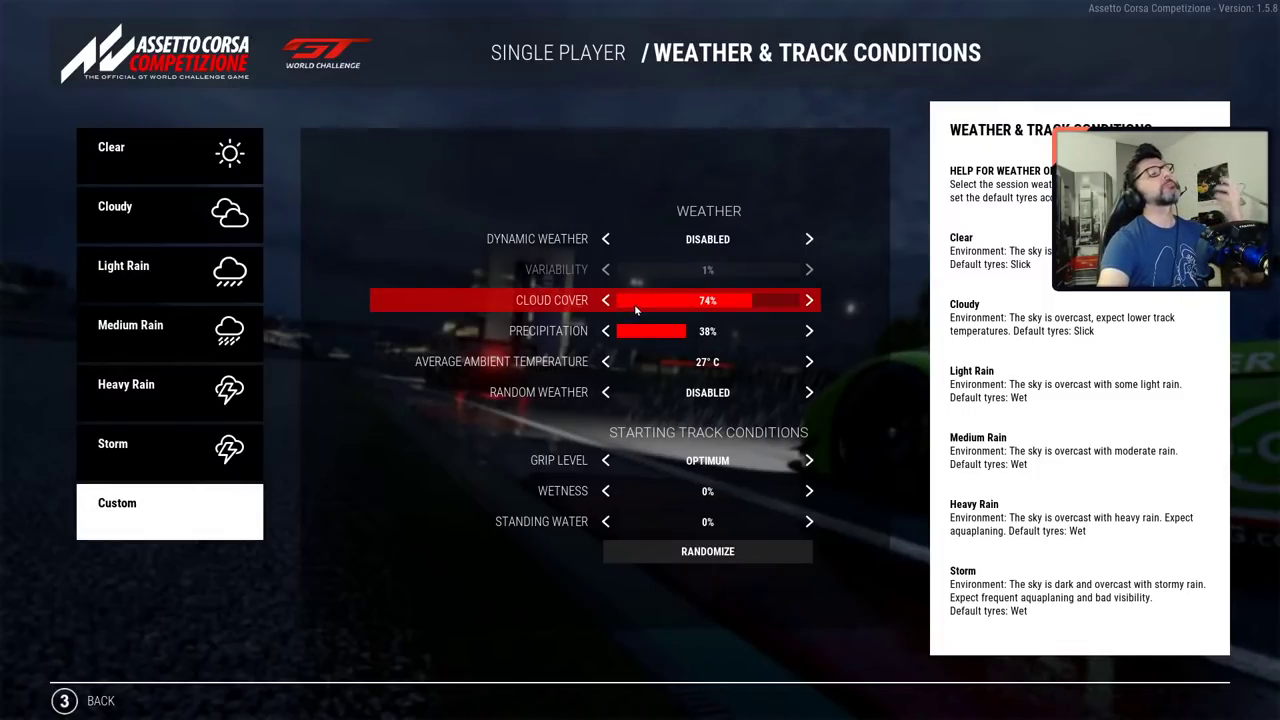
pyautogui.moveTo(687, 334); pyautogui.dragTo(718, 342)
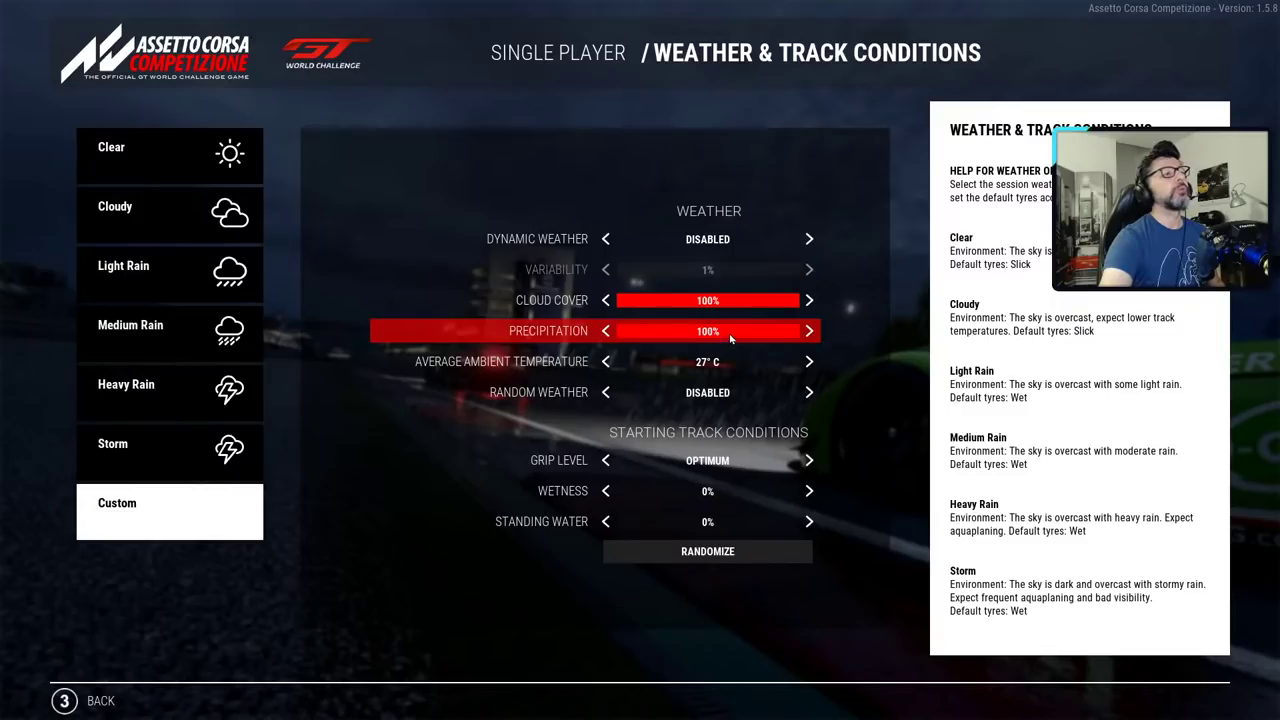
pyautogui.moveTo(700, 300); pyautogui.dragTo(708, 336)
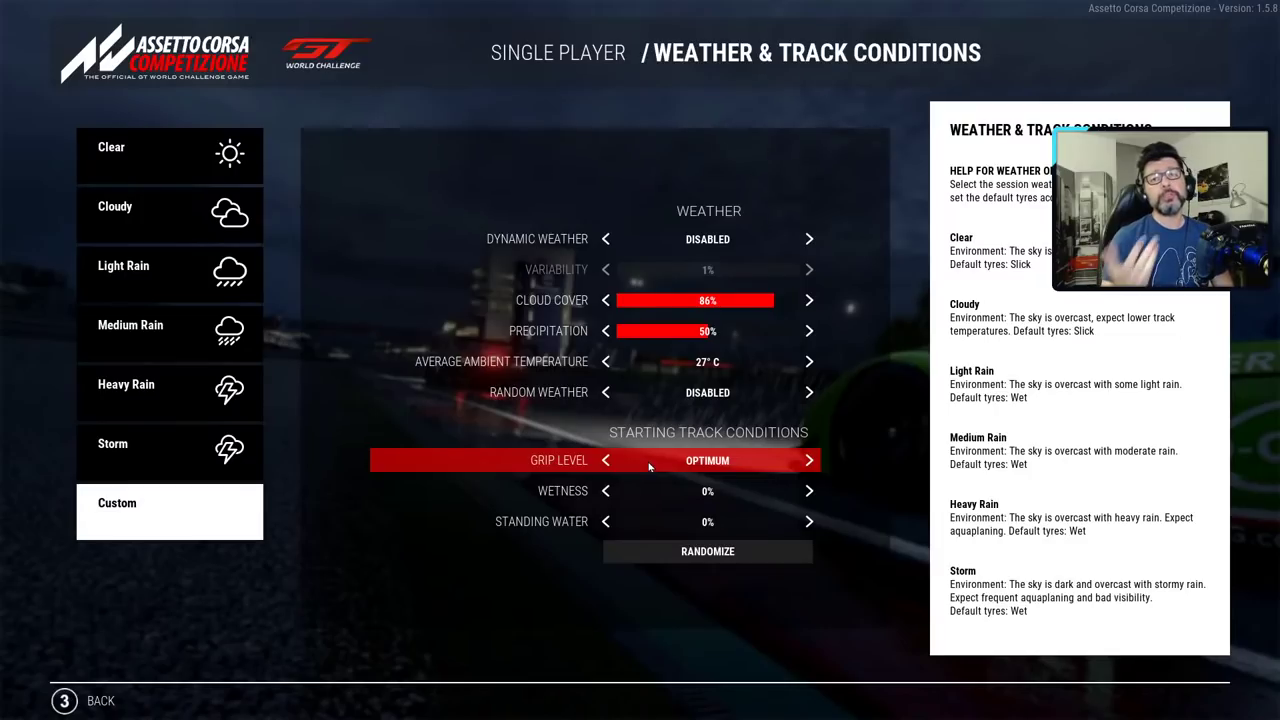
# Reset Custom weather via Clear to 25% cloud and no rain, then set starting grip to Fast
pyautogui.click(160, 162)
pyautogui.click(210, 527)
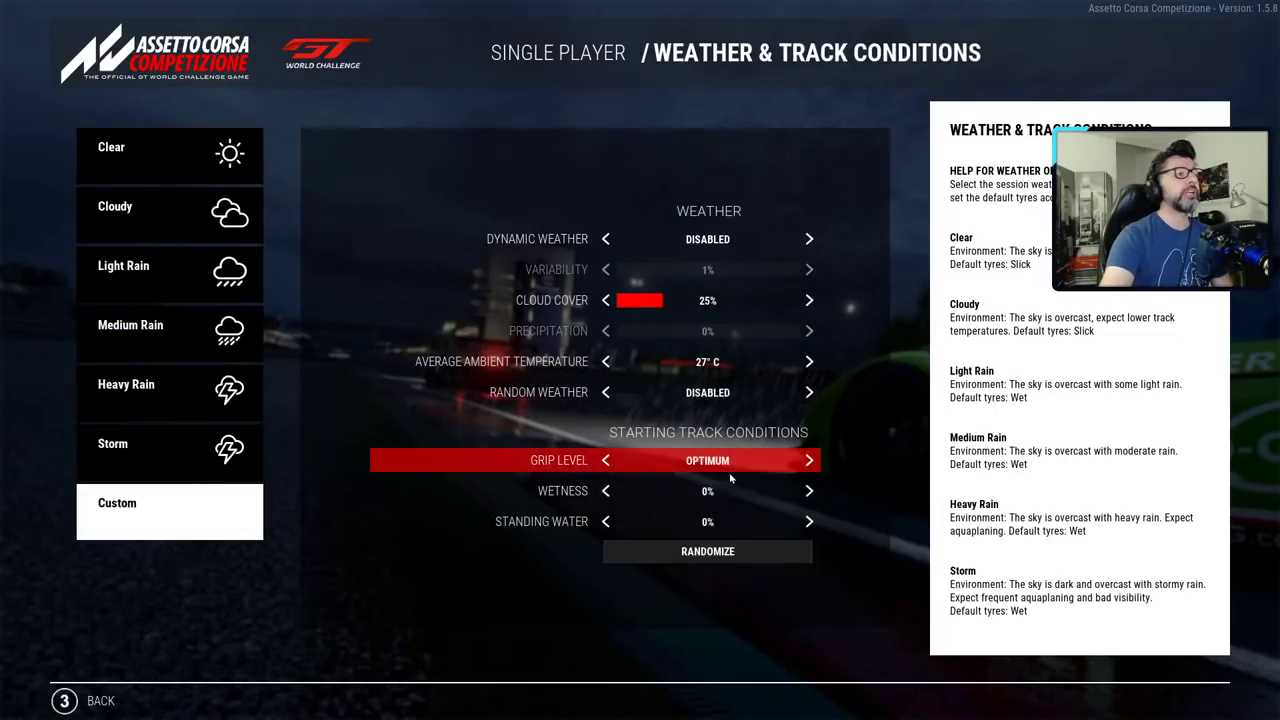
pyautogui.click(606, 462)
pyautogui.click(606, 462)
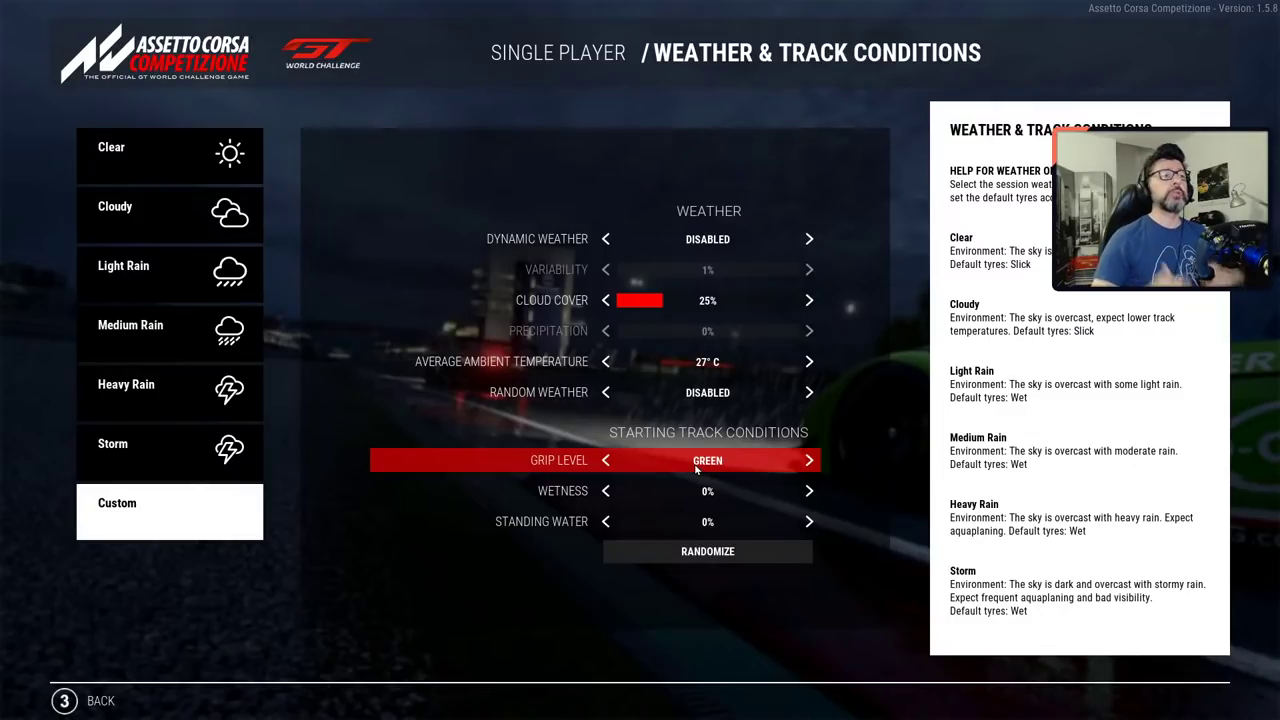
pyautogui.click(812, 468)
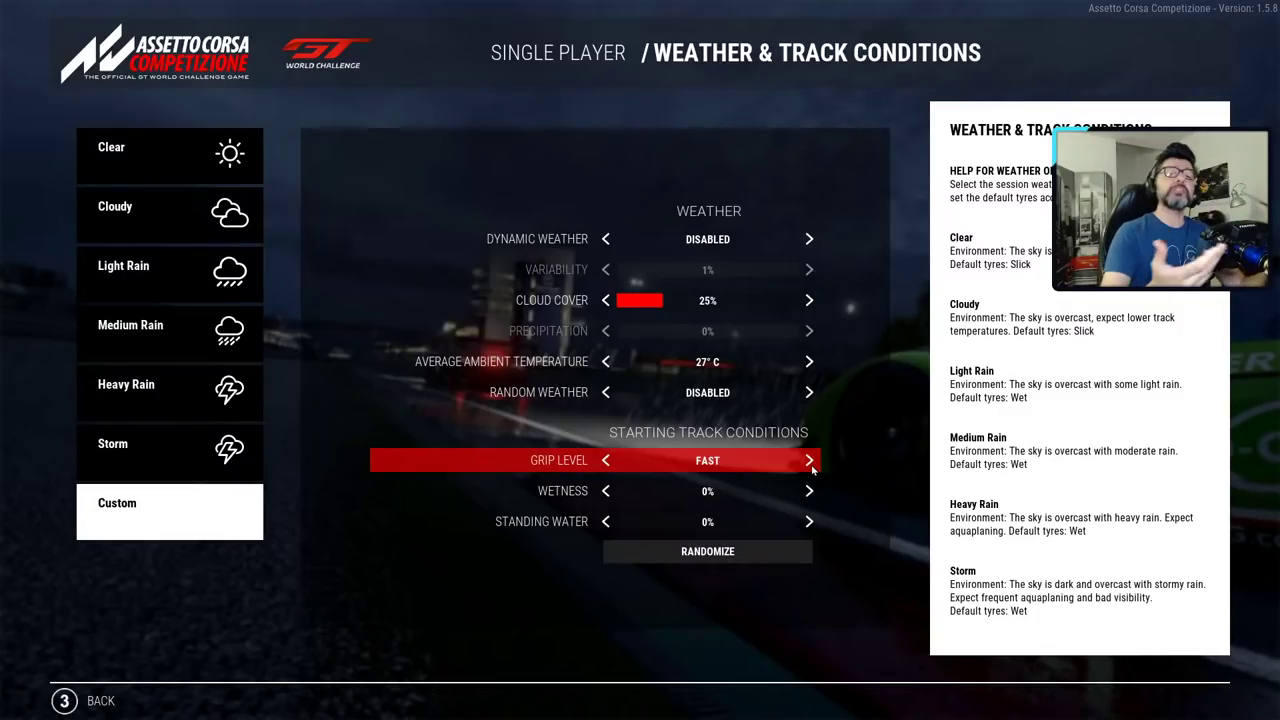
pyautogui.click(809, 461)
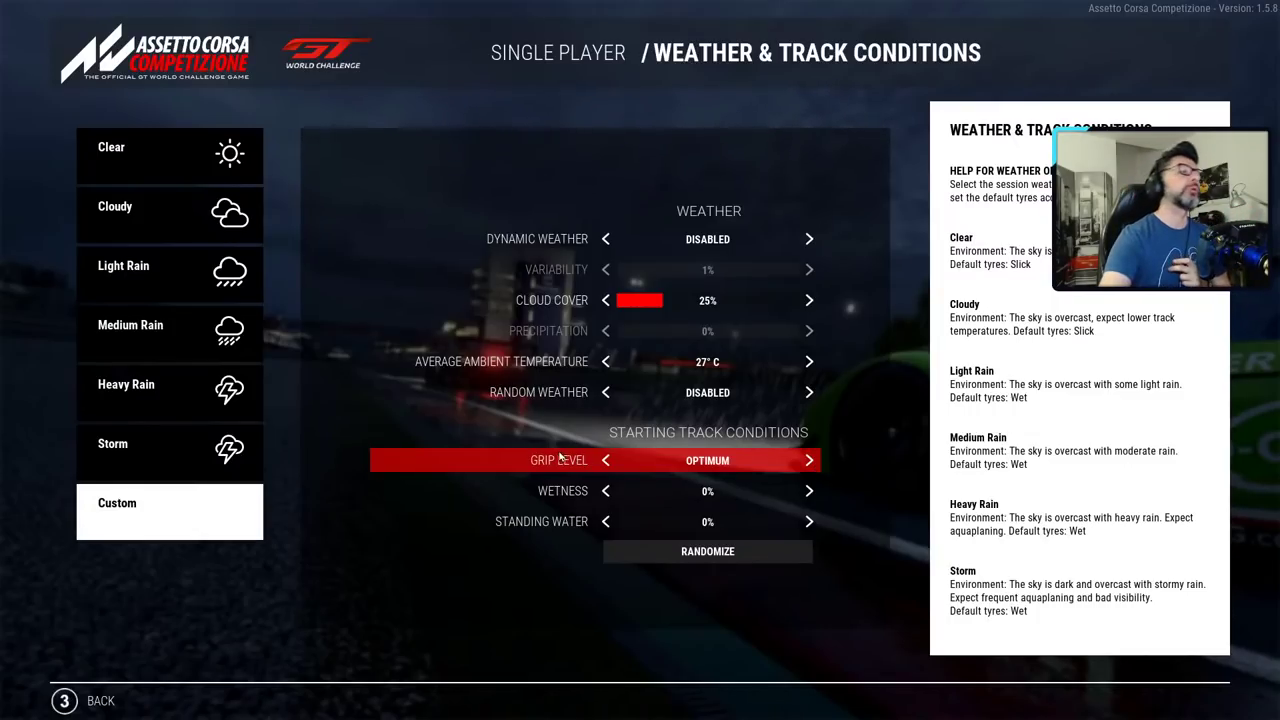
pyautogui.click(605, 465)
pyautogui.click(605, 466)
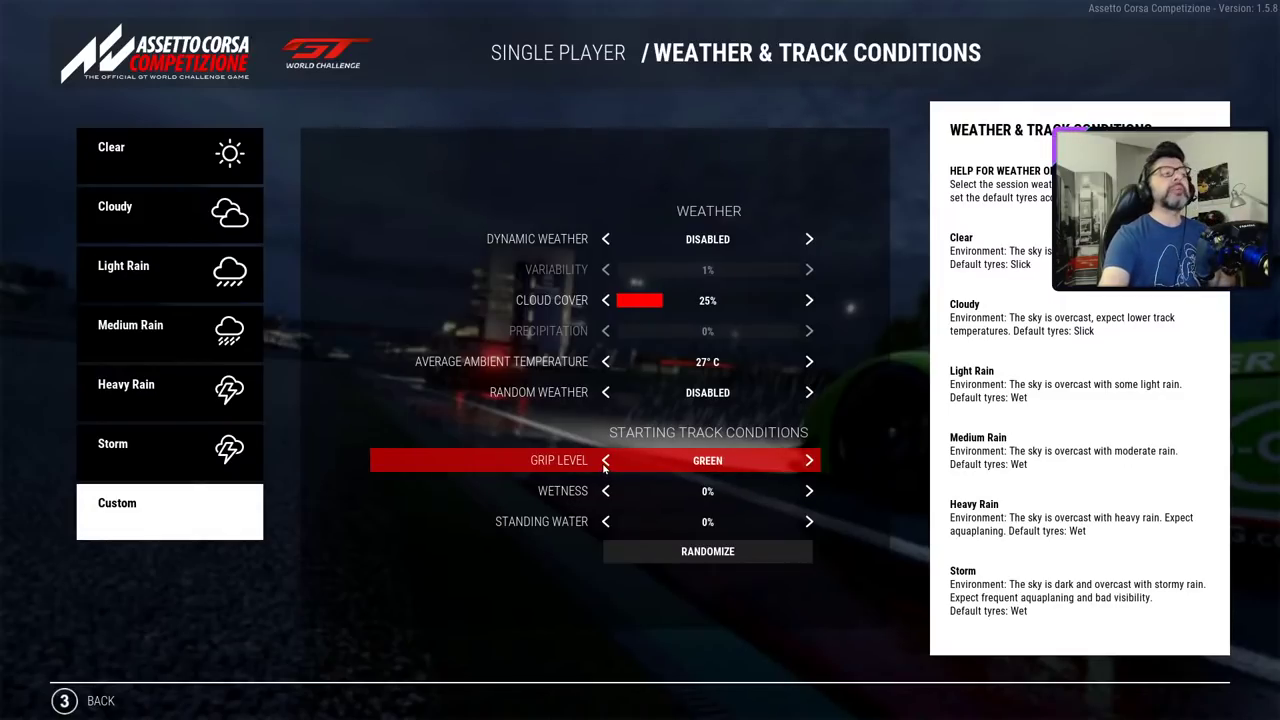
pyautogui.click(811, 464)
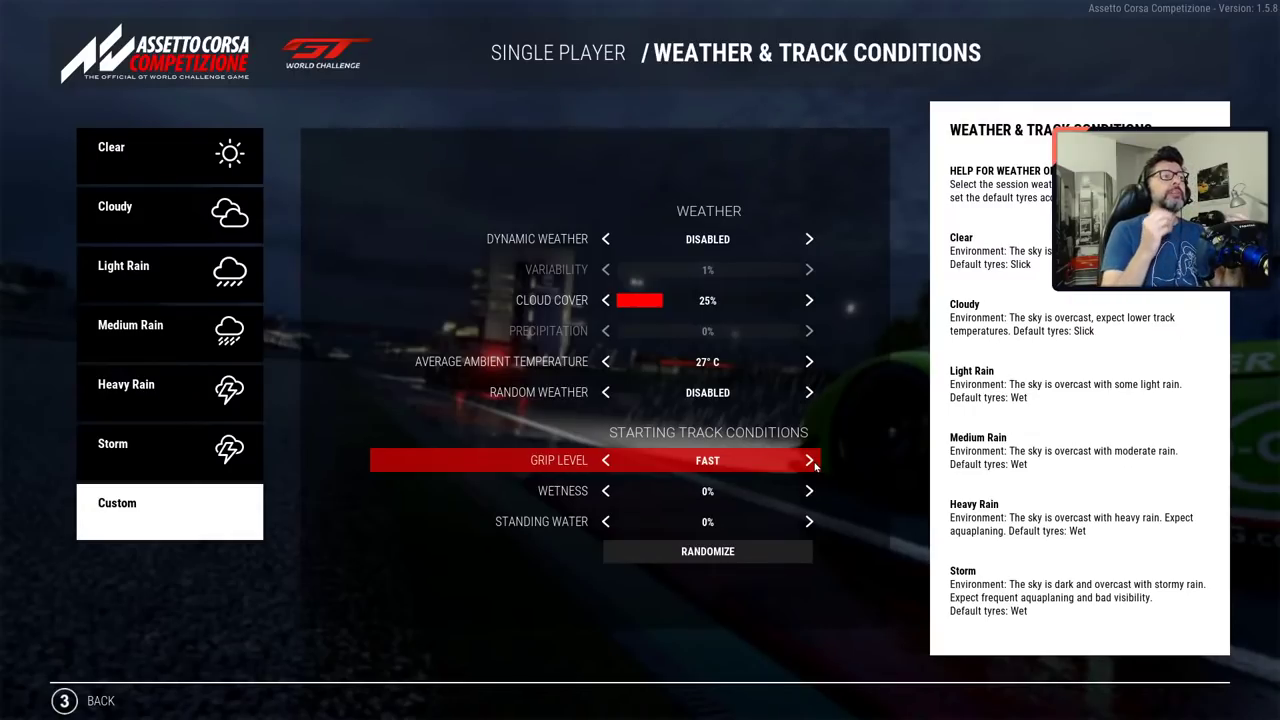
# Set Custom weather to 92% cloud cover and 67% precipitation, with Fast starting grip
pyautogui.click(810, 461)
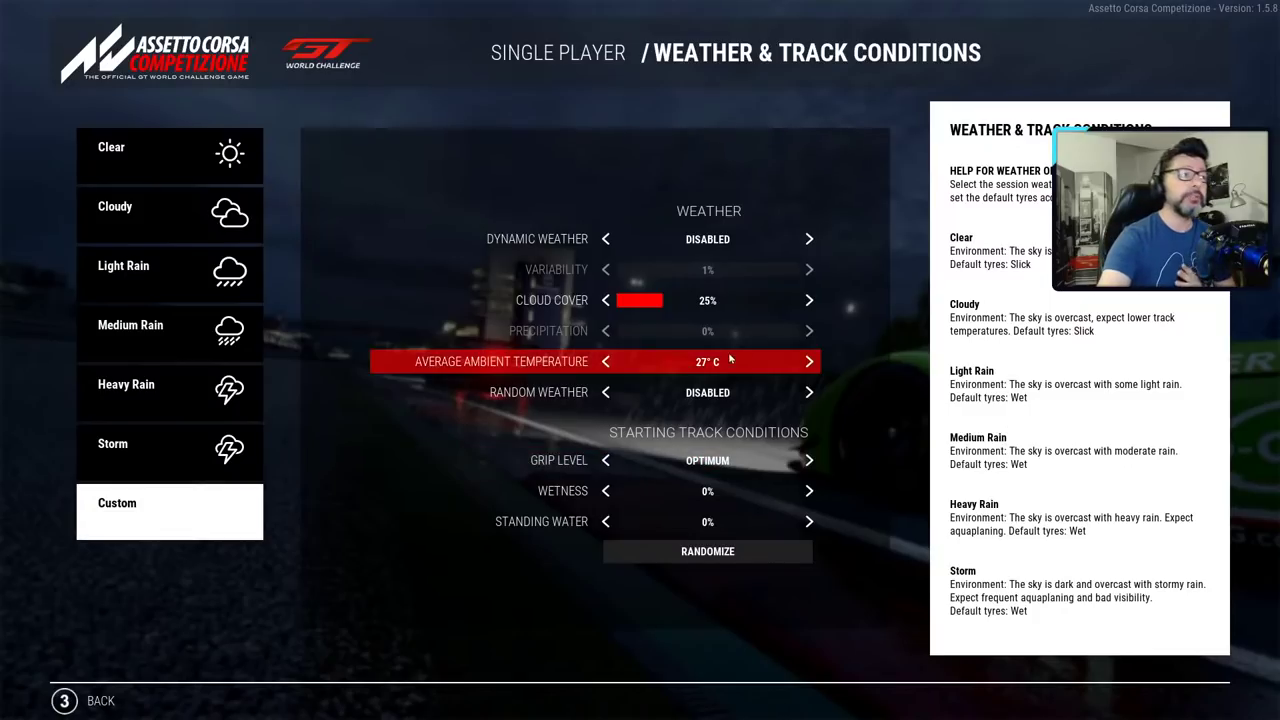
pyautogui.click(736, 301)
pyautogui.click(757, 331)
pyautogui.click(740, 331)
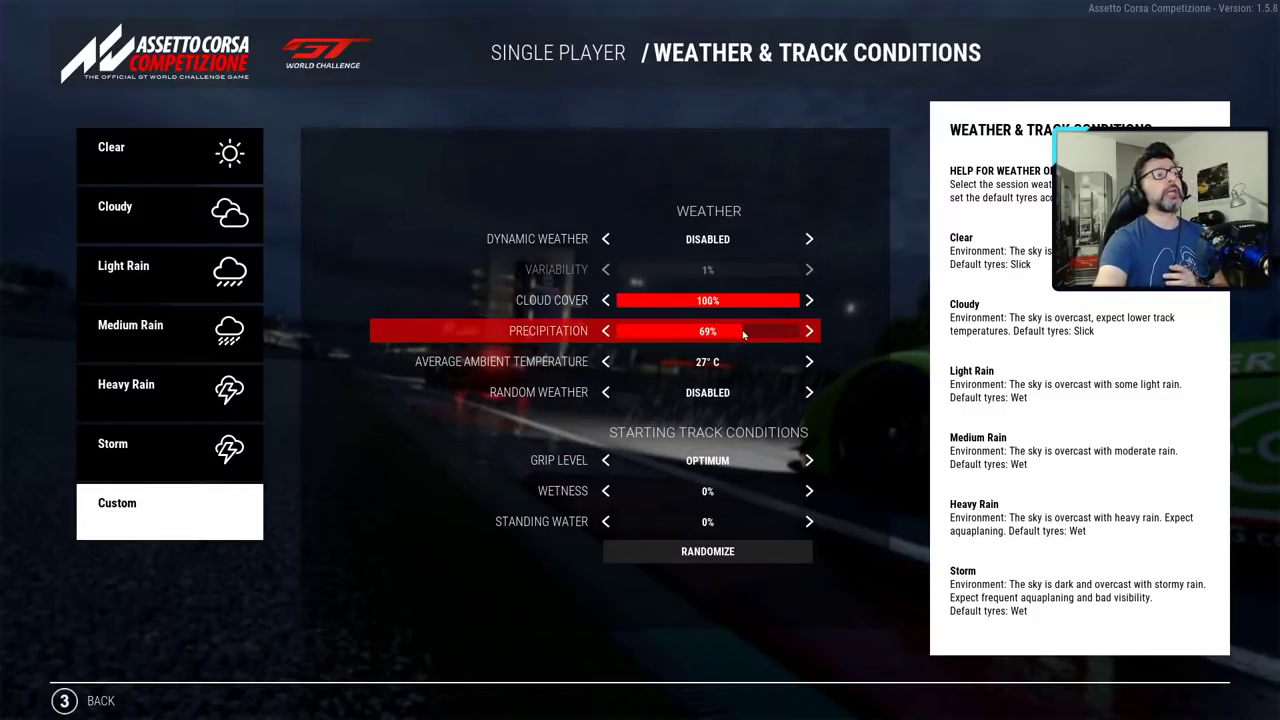
pyautogui.click(785, 301)
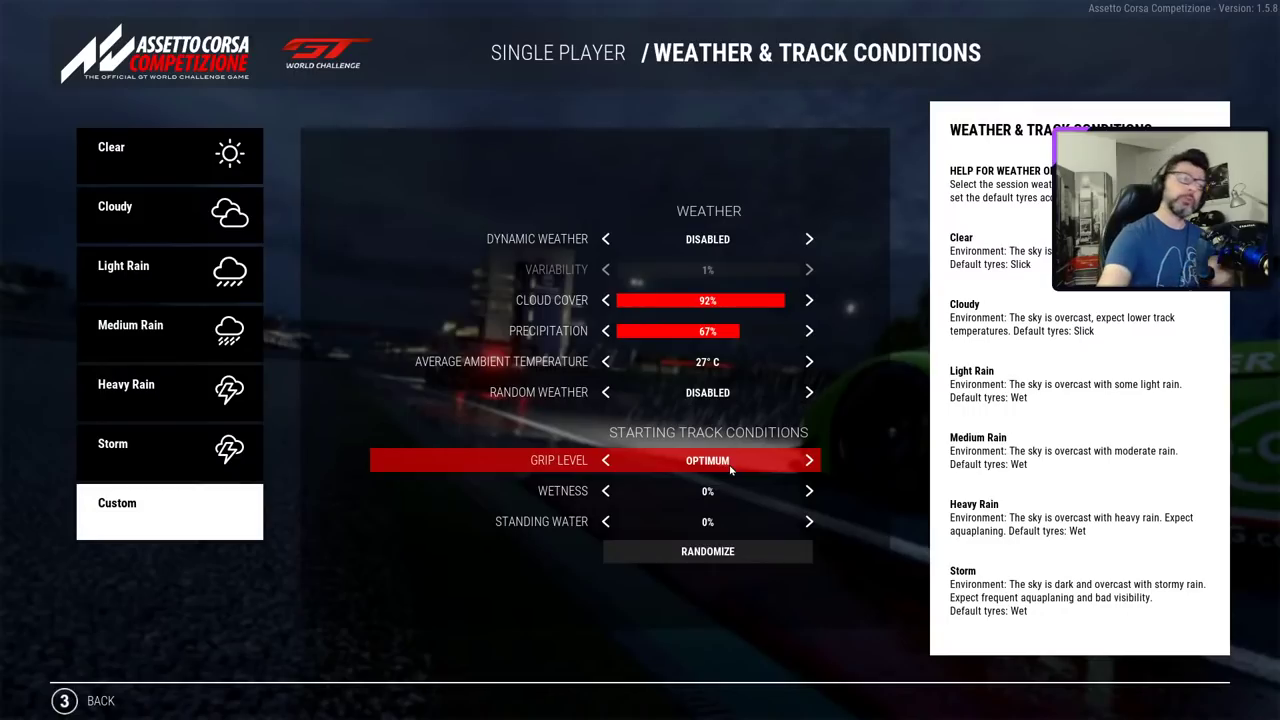
pyautogui.click(605, 461)
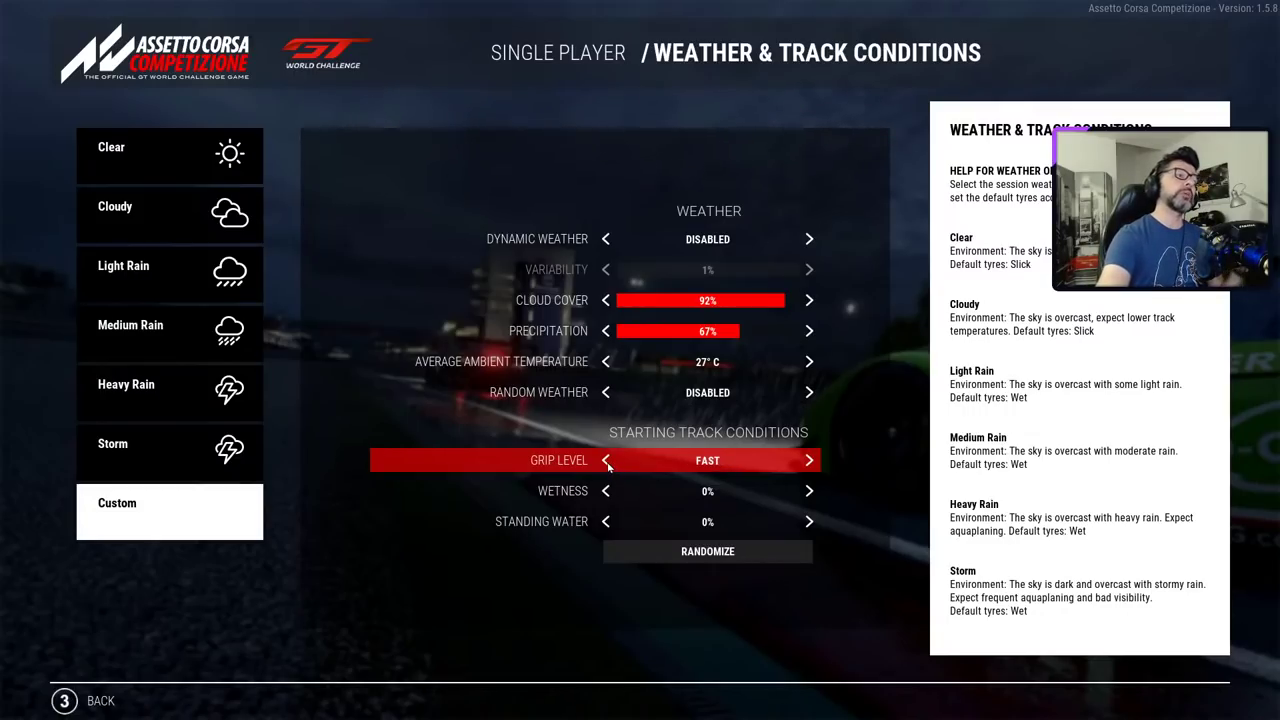